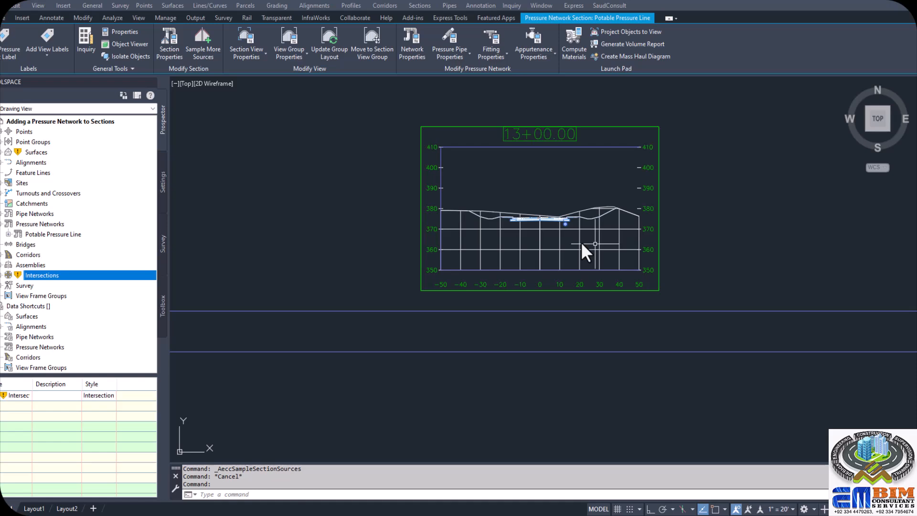
Step: Remove the Potable Pressure Line network from the sampled section sources, starting from the section view at station 13+00.00
scroll(583, 227, up, 2)
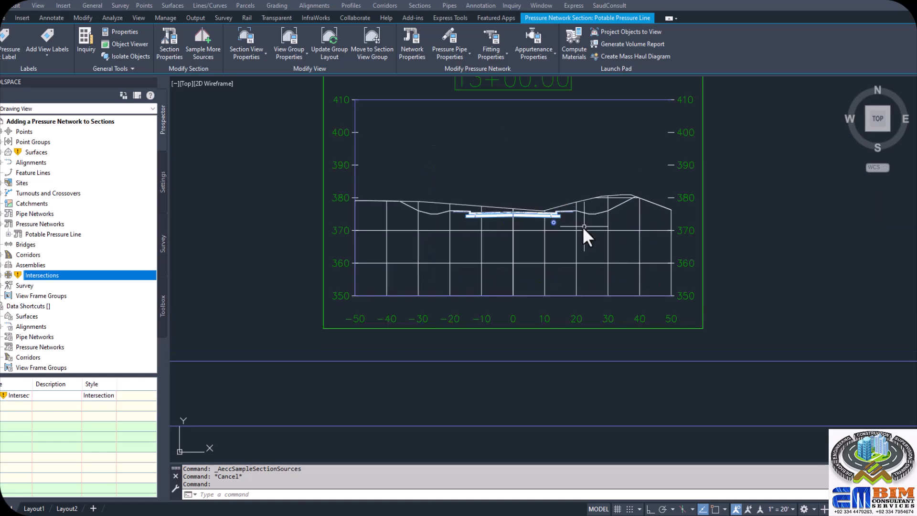
scroll(572, 219, up, 3)
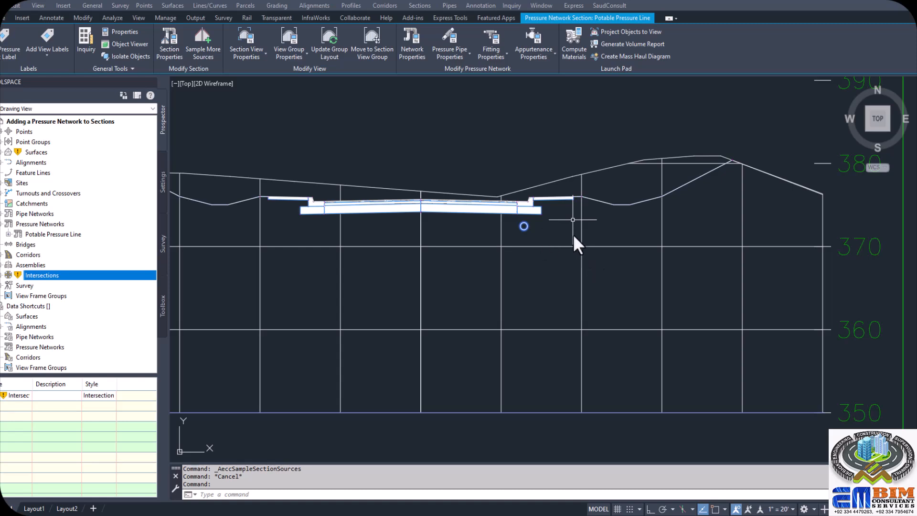
scroll(587, 237, down, 2)
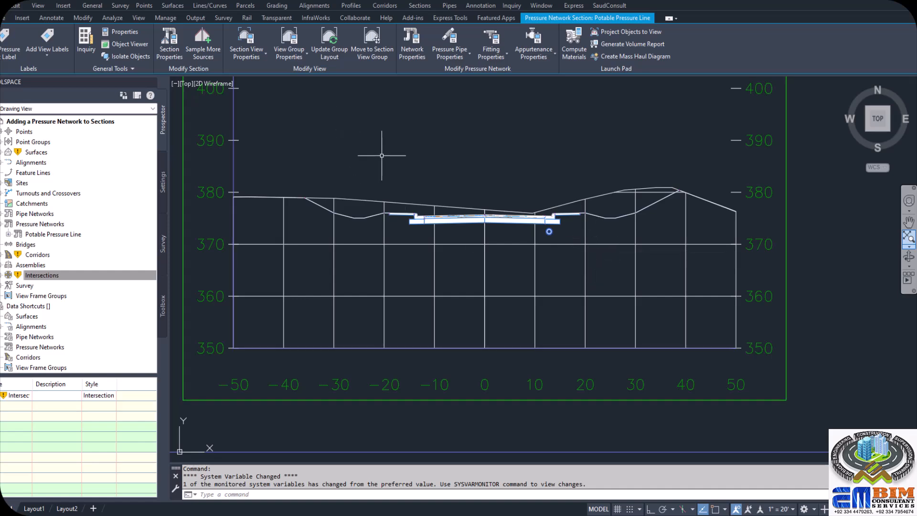
click(587, 244)
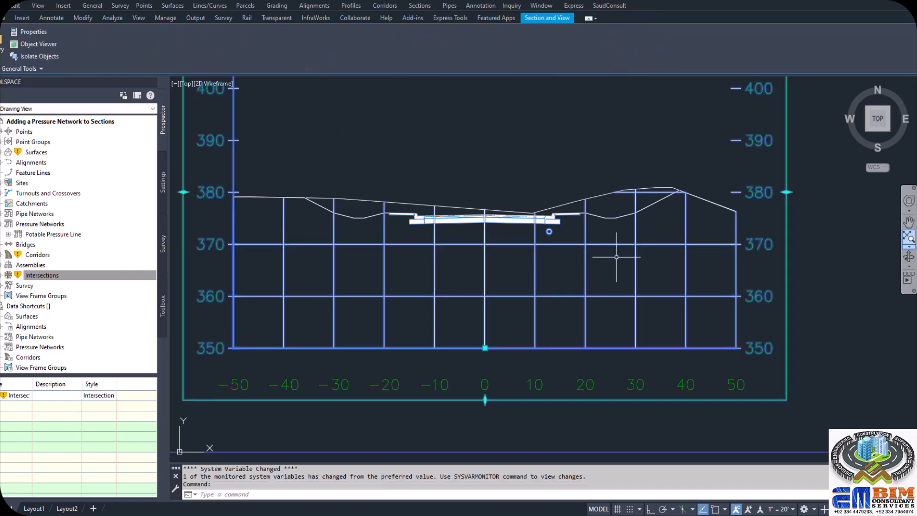
key(Escape)
click(592, 236)
click(568, 249)
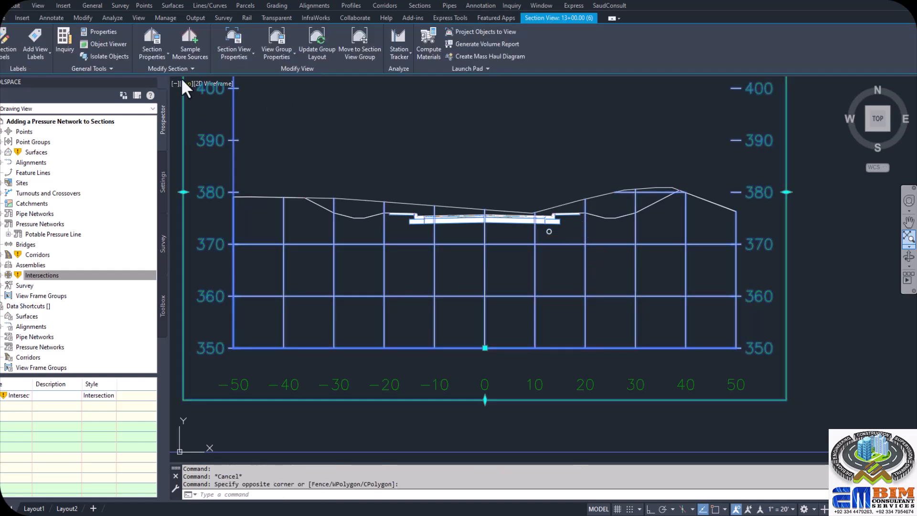
click(193, 51)
drag(479, 137, 277, 146)
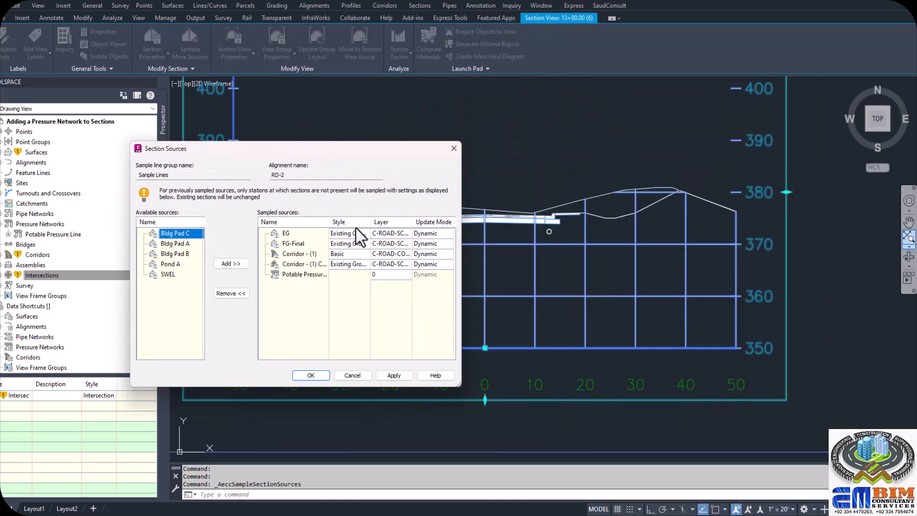
click(298, 277)
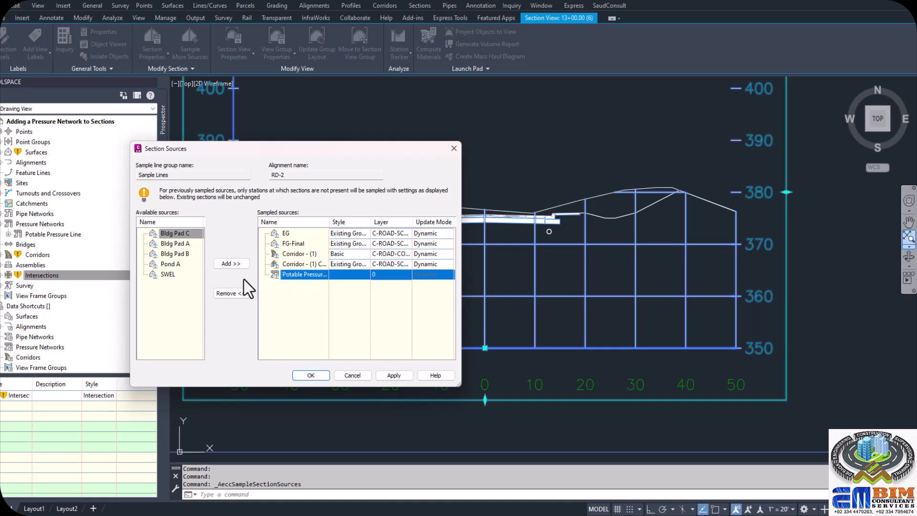
click(228, 295)
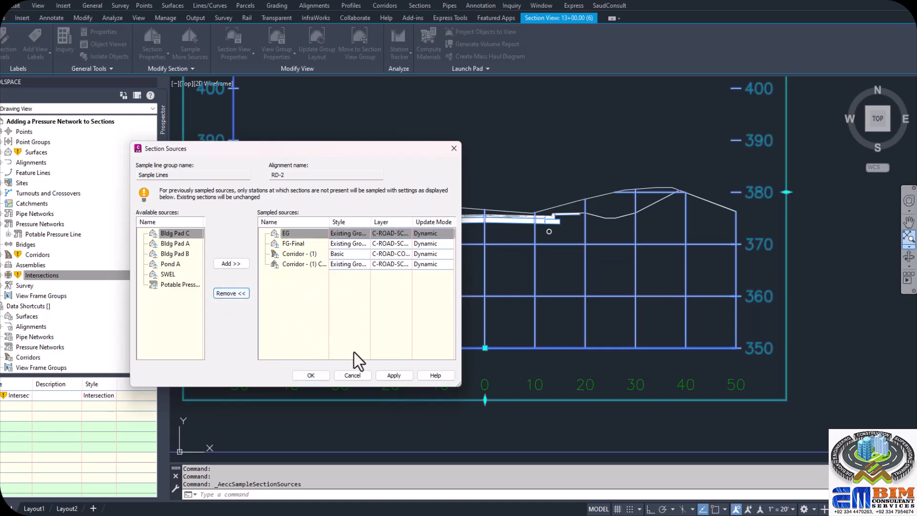
click(392, 375)
click(311, 375)
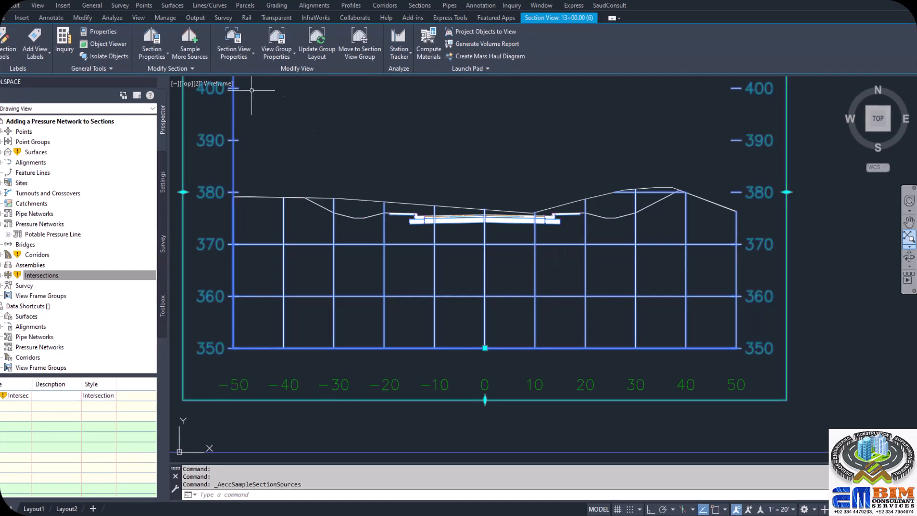
Step: Add the Potable Pressure Line network to the sampled sources of the Sample Lines group on alignment RD-2
click(191, 51)
drag(385, 153, 520, 166)
click(314, 298)
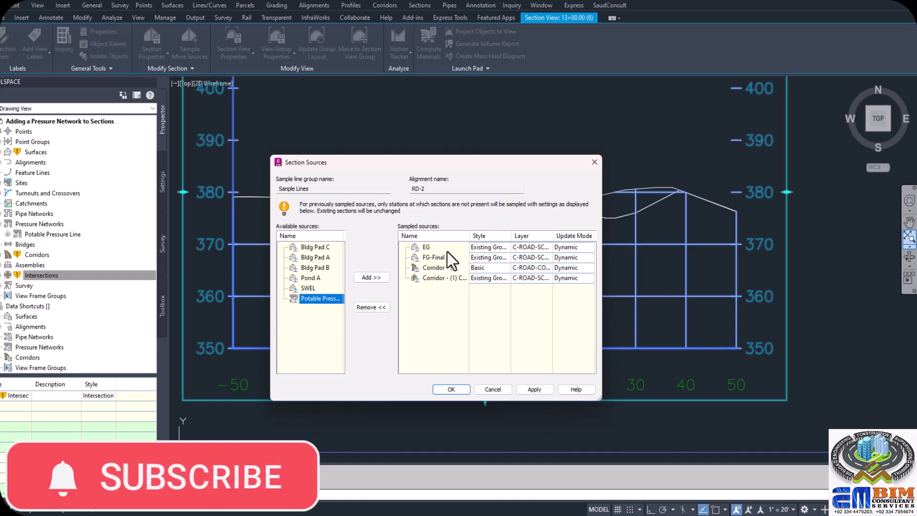
click(371, 278)
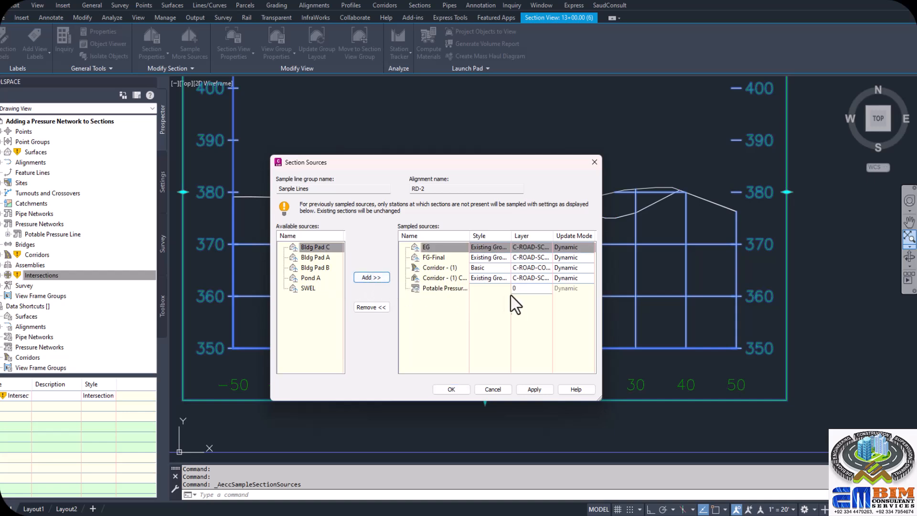
click(529, 389)
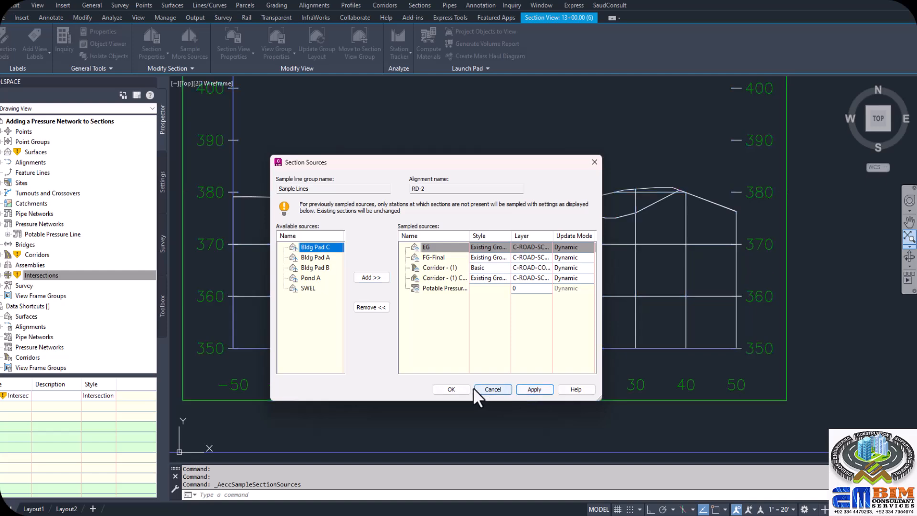
click(451, 388)
Step: Examine the pressure pipe's position below the road in the section views at stations 13+00.00, 17+50.00 and 18+00.00
scroll(533, 235, up, 5)
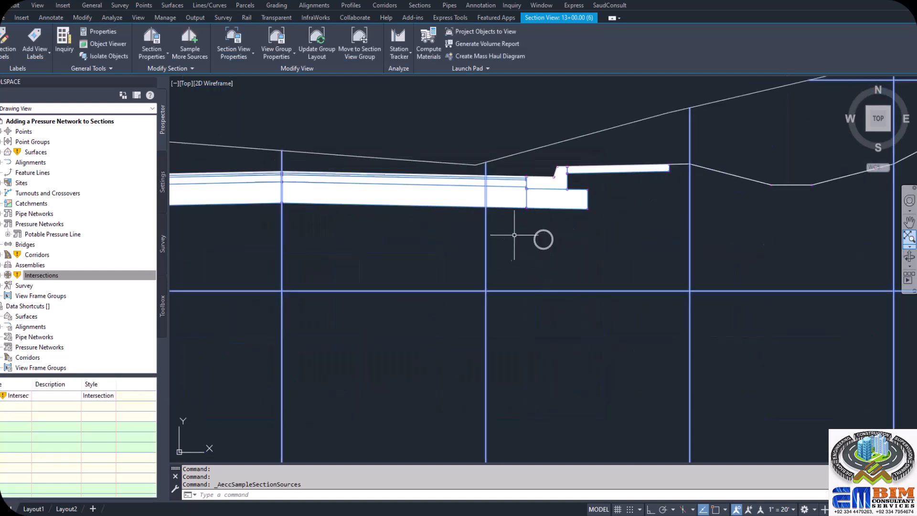
scroll(547, 273, down, 10)
click(578, 247)
scroll(566, 173, up, 8)
scroll(549, 200, down, 14)
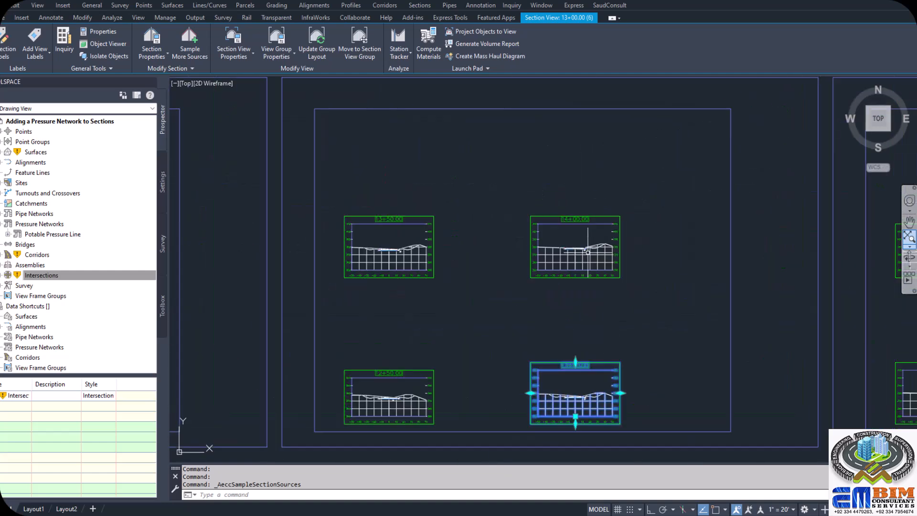
scroll(587, 252, up, 8)
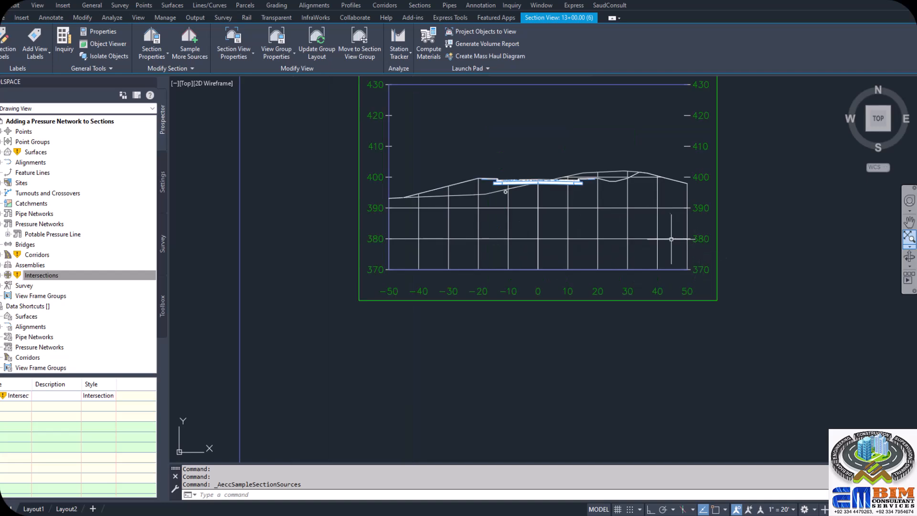
scroll(506, 188, up, 8)
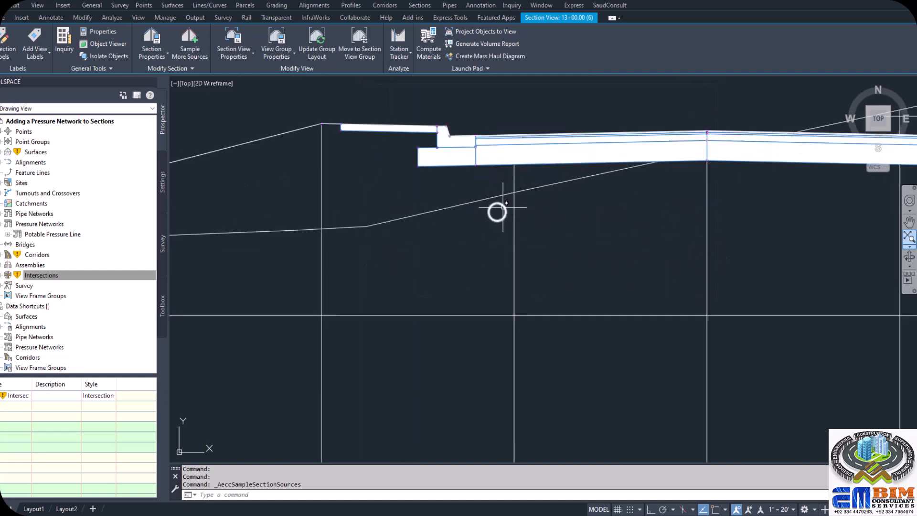
scroll(502, 208, down, 10)
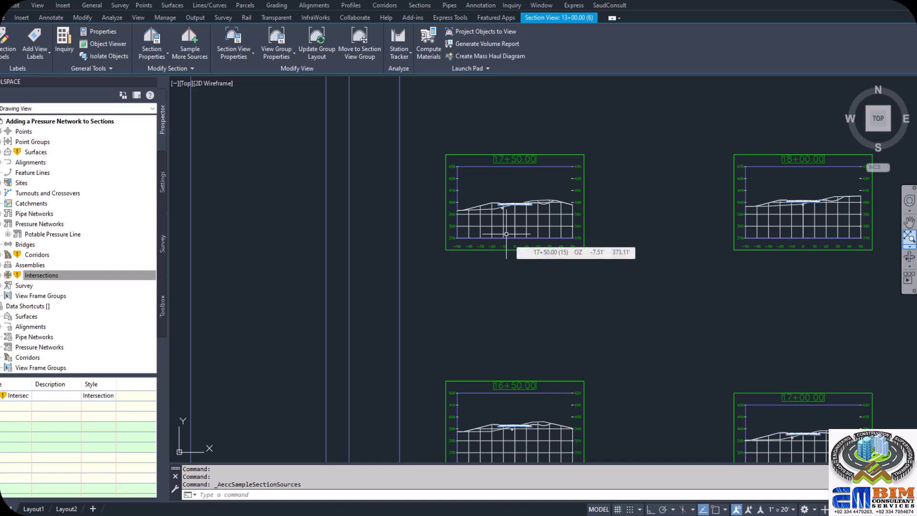
scroll(506, 234, down, 4)
scroll(721, 222, up, 6)
scroll(660, 213, up, 6)
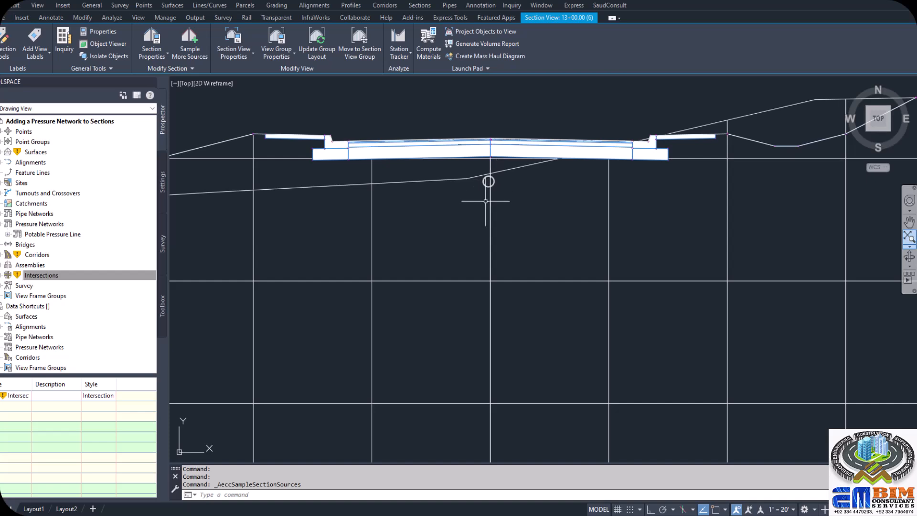
scroll(492, 186, down, 8)
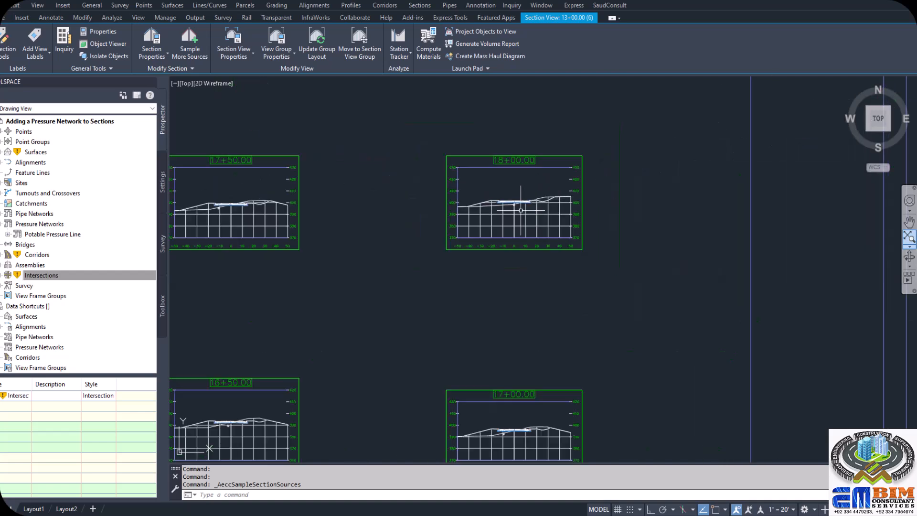
Step: Inspect the pressure pipe relative to the corridor and ground lines in the section view at station 17+00.00
scroll(521, 210, down, 2)
scroll(513, 292, up, 7)
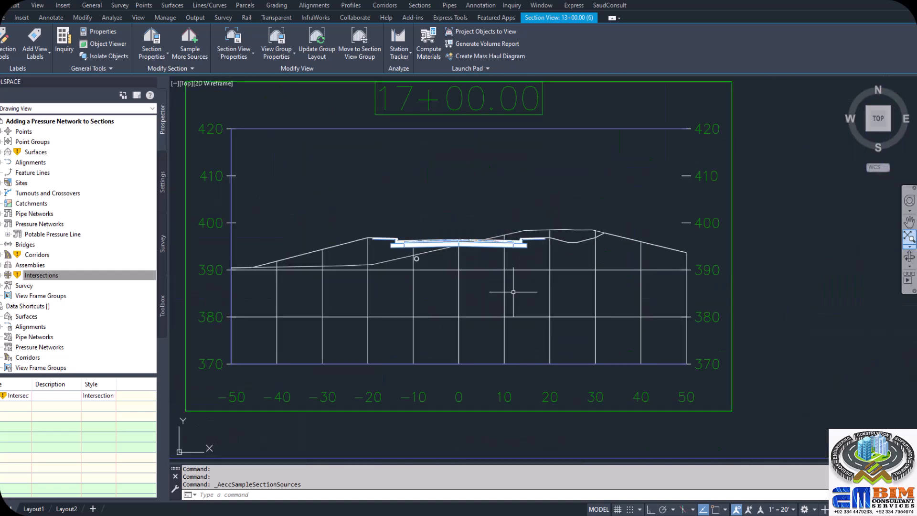
scroll(416, 260, up, 4)
scroll(420, 253, down, 5)
scroll(439, 260, down, 3)
scroll(432, 251, up, 5)
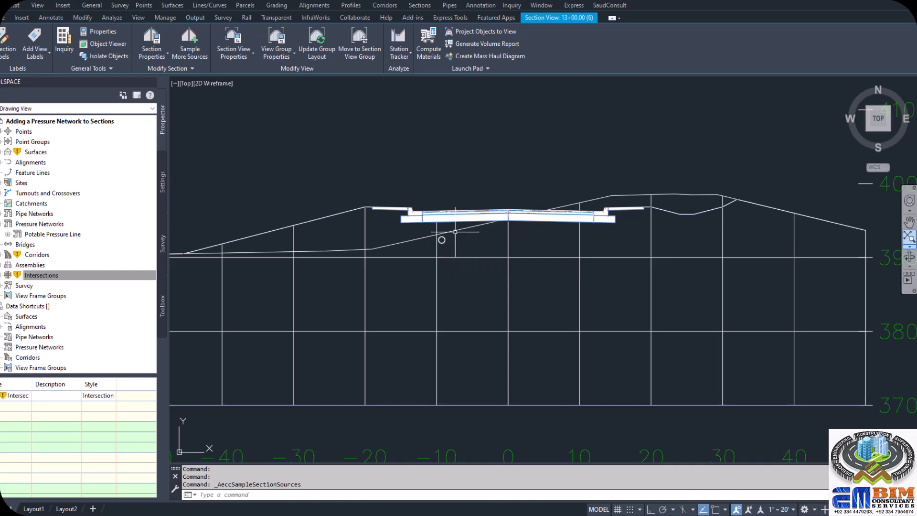
scroll(458, 234, down, 4)
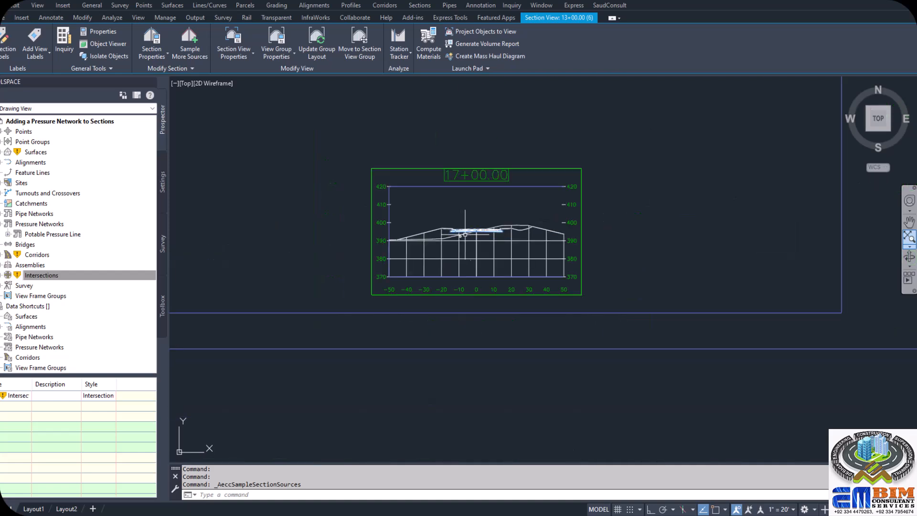
scroll(470, 236, up, 4)
scroll(479, 211, up, 5)
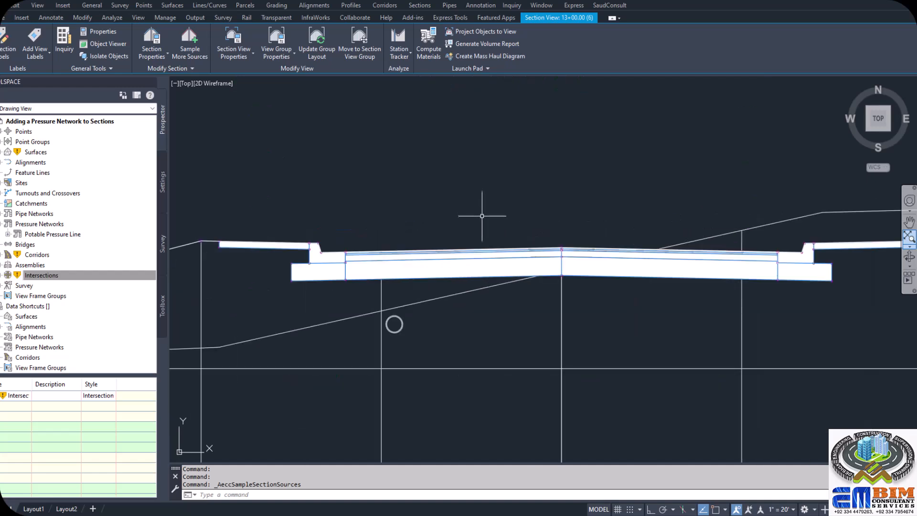
scroll(479, 218, down, 4)
scroll(464, 229, up, 6)
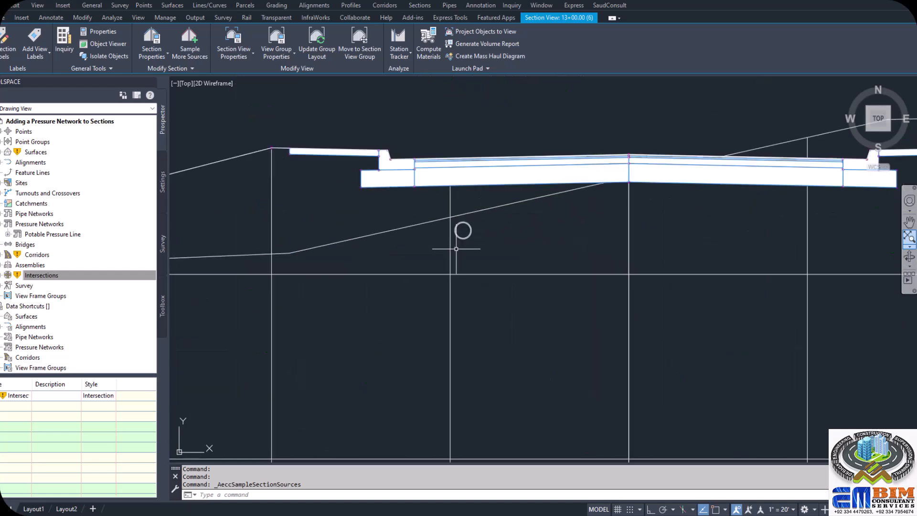
scroll(489, 208, down, 5)
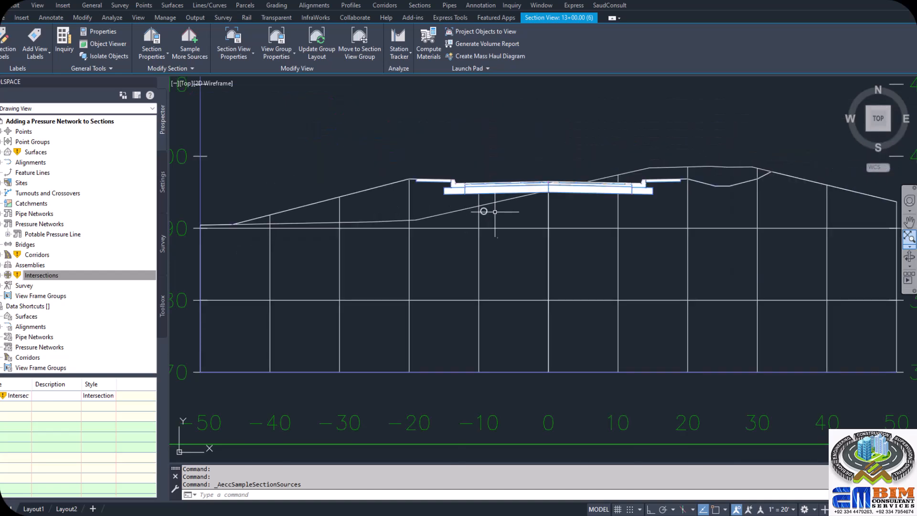
scroll(490, 219, down, 5)
scroll(491, 205, up, 3)
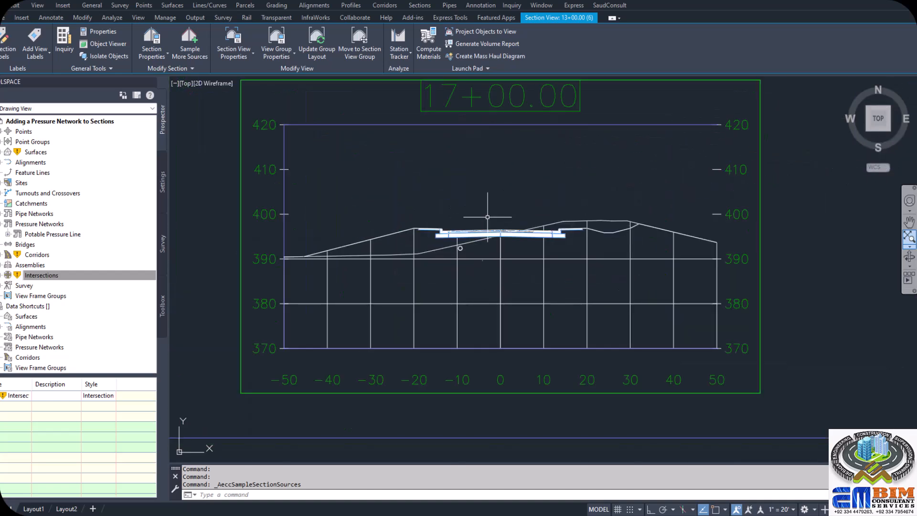
scroll(470, 248, up, 6)
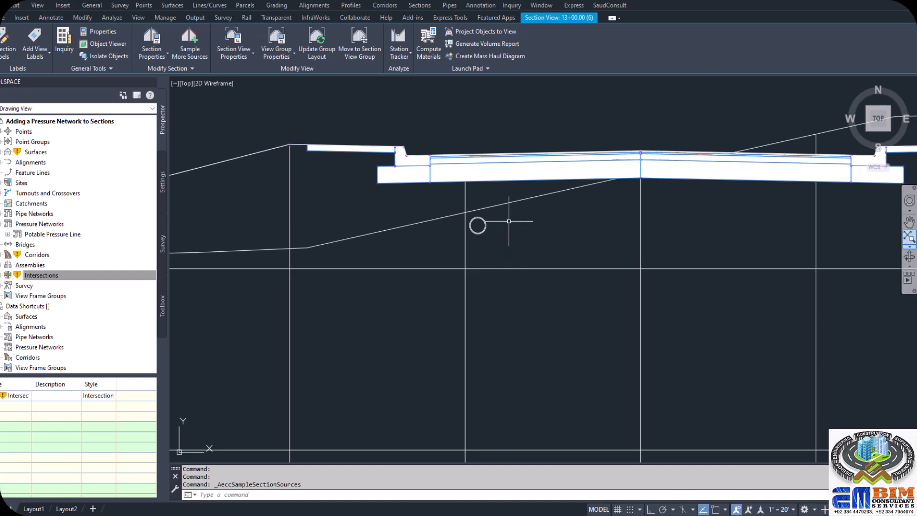
scroll(510, 224, down, 6)
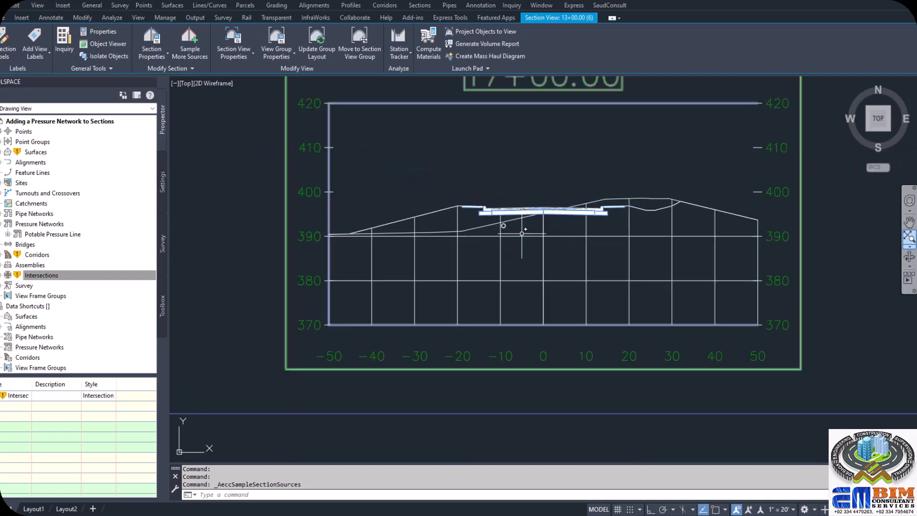
scroll(523, 235, up, 6)
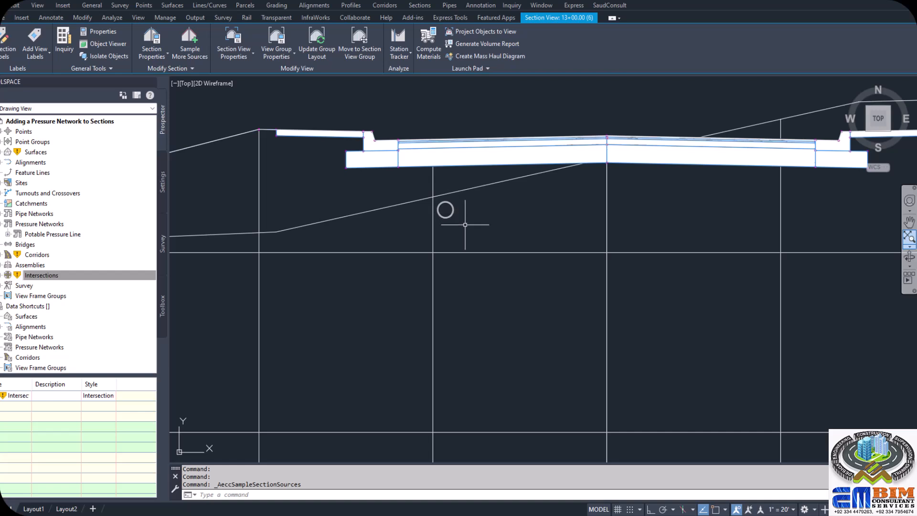
scroll(475, 236, down, 4)
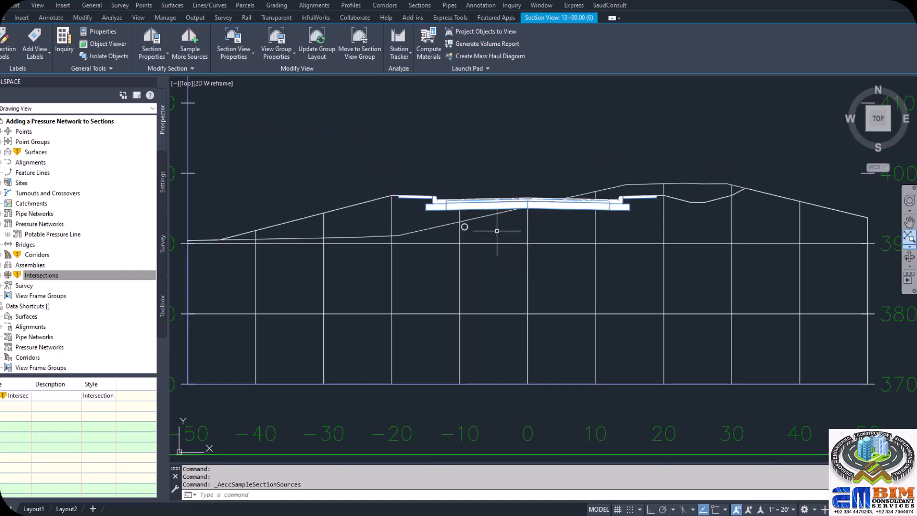